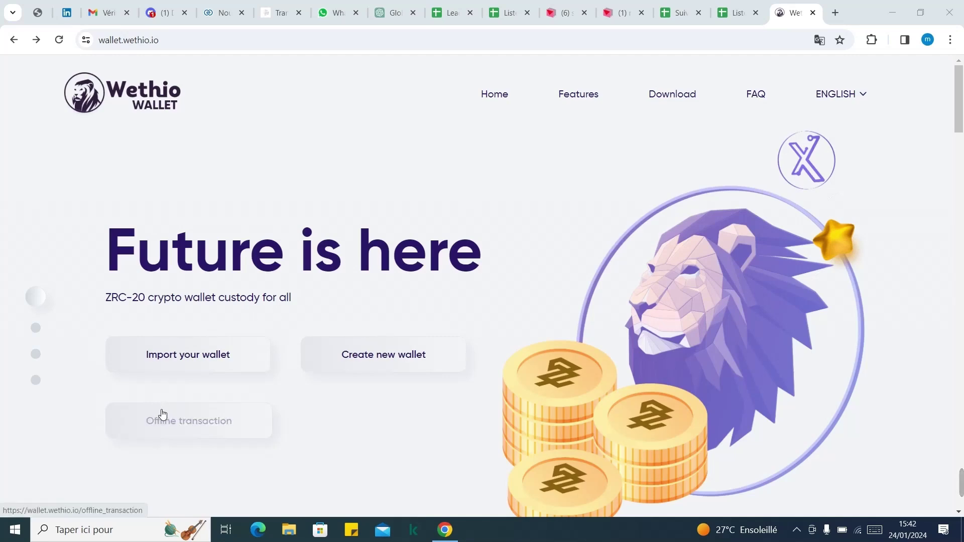
# Open the Offline transaction page and switch its step-by-step instructions to FRANÇAIS.
pyautogui.click(163, 414)
pyautogui.moveTo(962, 144); pyautogui.dragTo(960, 288)
pyautogui.click(859, 95)
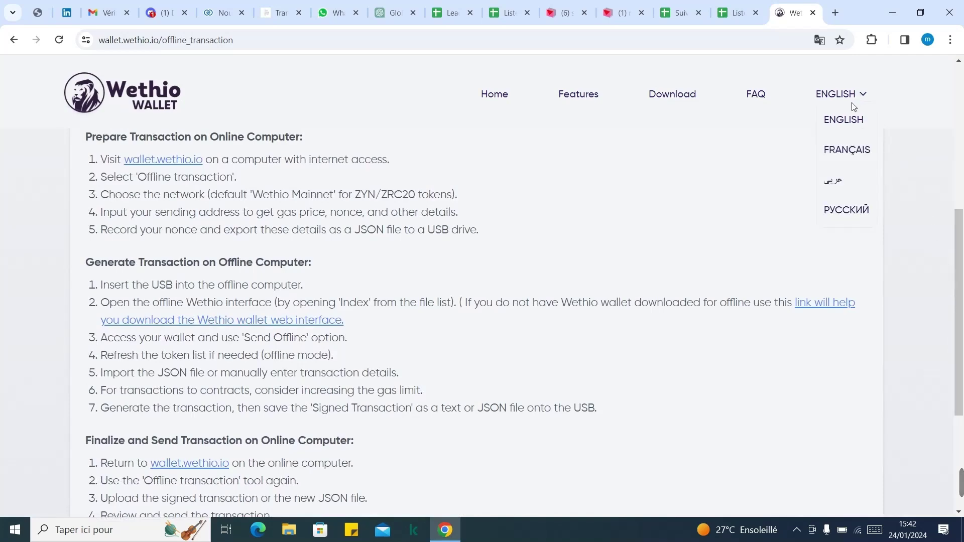
pyautogui.click(847, 150)
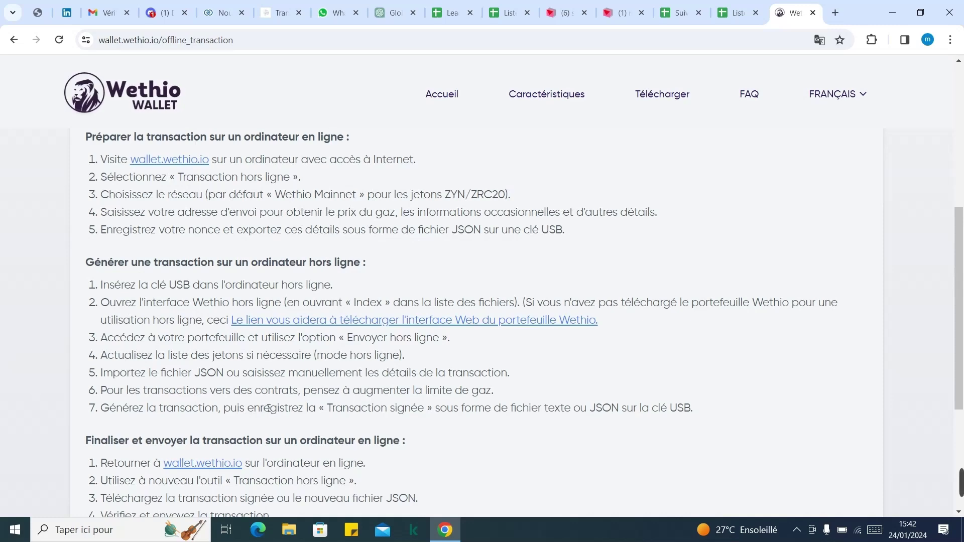
pyautogui.moveTo(960, 283); pyautogui.dragTo(960, 333)
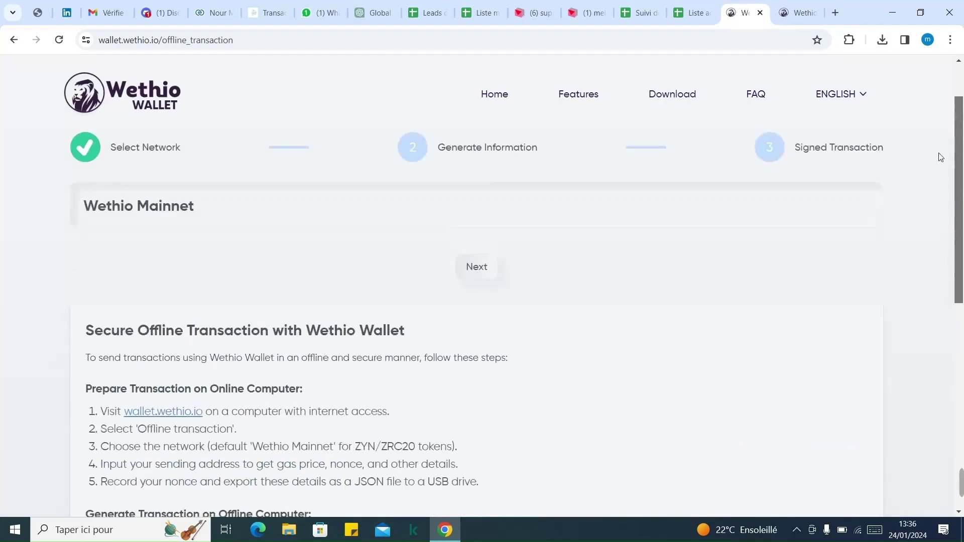
# Keep Wethio Mainnet as the network and proceed to the transaction information step.
pyautogui.scroll(1, 937, 155)
pyautogui.click(860, 101)
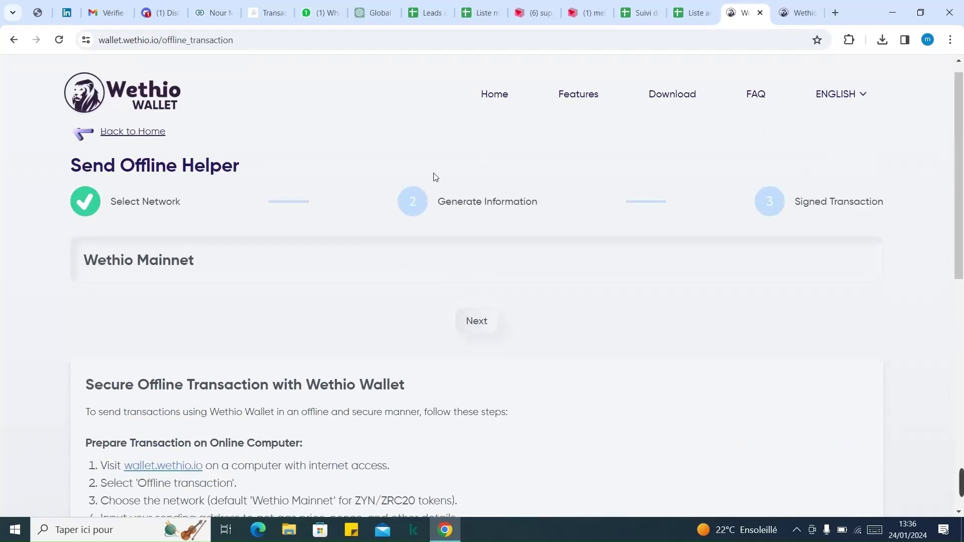
pyautogui.click(141, 266)
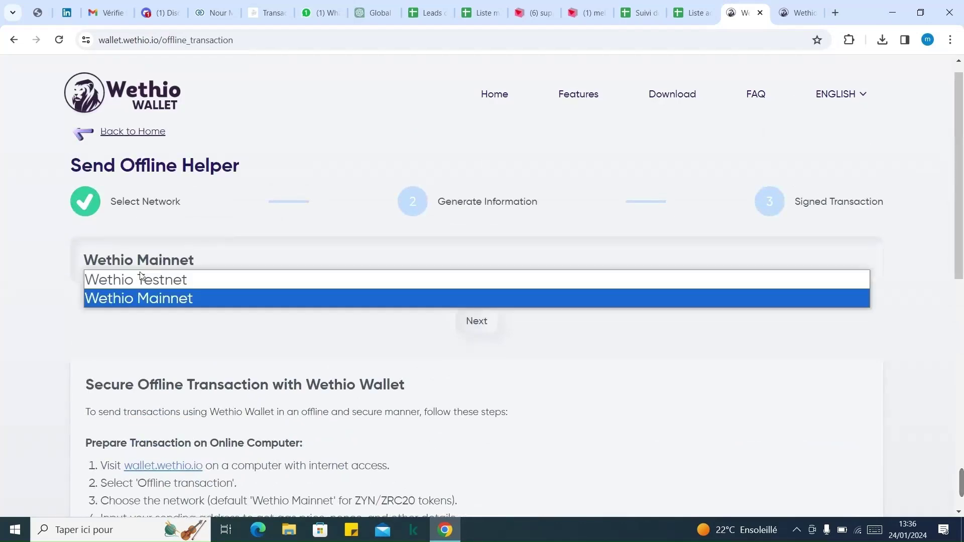
pyautogui.click(153, 299)
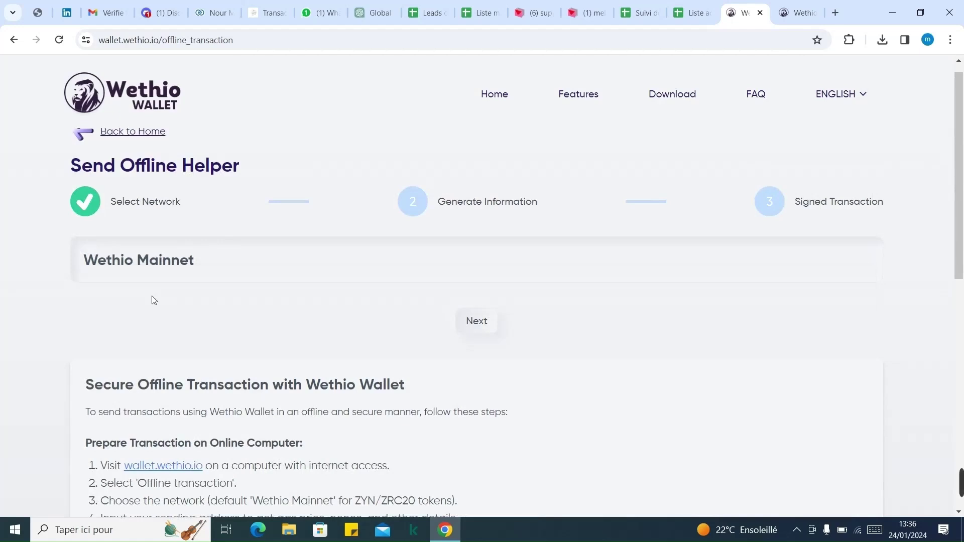
pyautogui.click(478, 324)
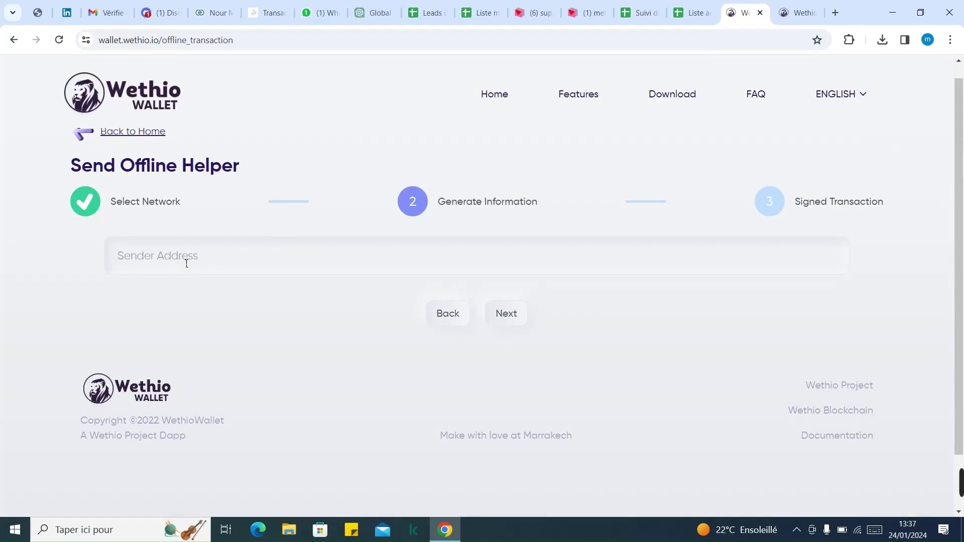
# Paste the sender address and export its nonce and gas details as Transaction_1706099841018.json.
pyautogui.write('0x8653eb5b43493B2606317e691C8E1A9e3390f7Ec')
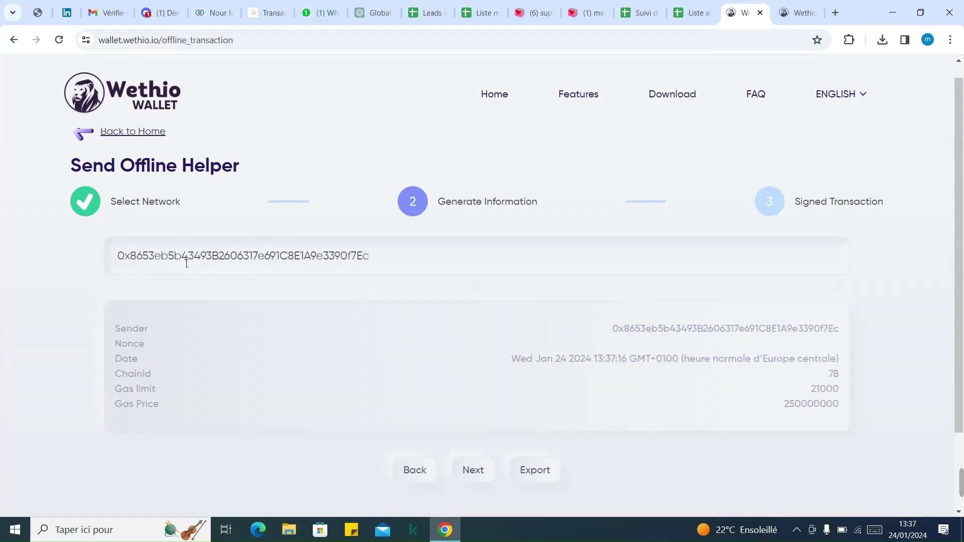
pyautogui.scroll(-2, 942, 247)
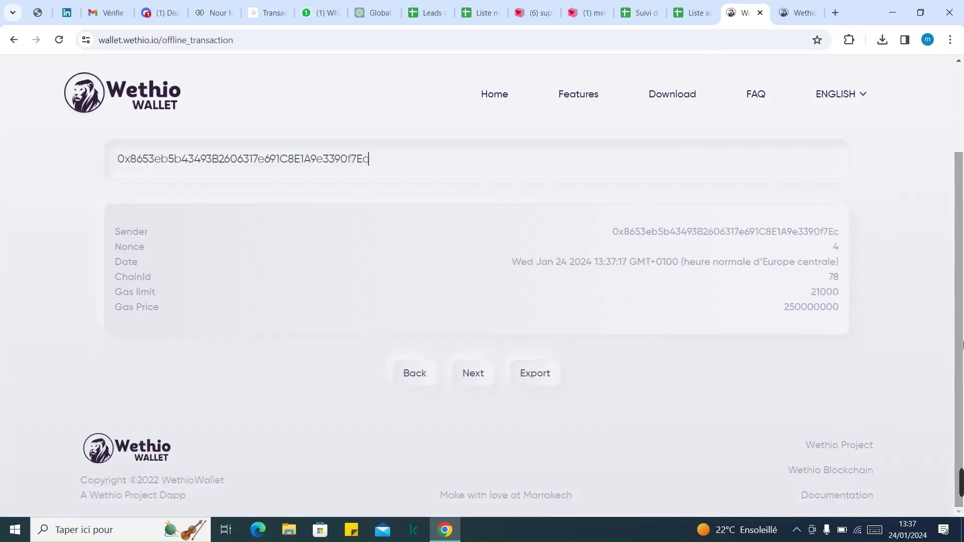
pyautogui.click(549, 377)
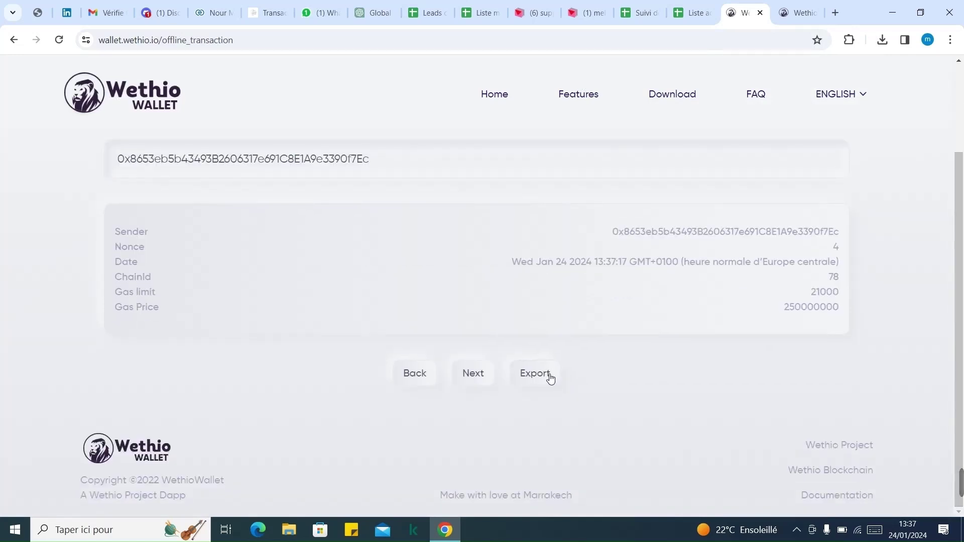
pyautogui.click(882, 40)
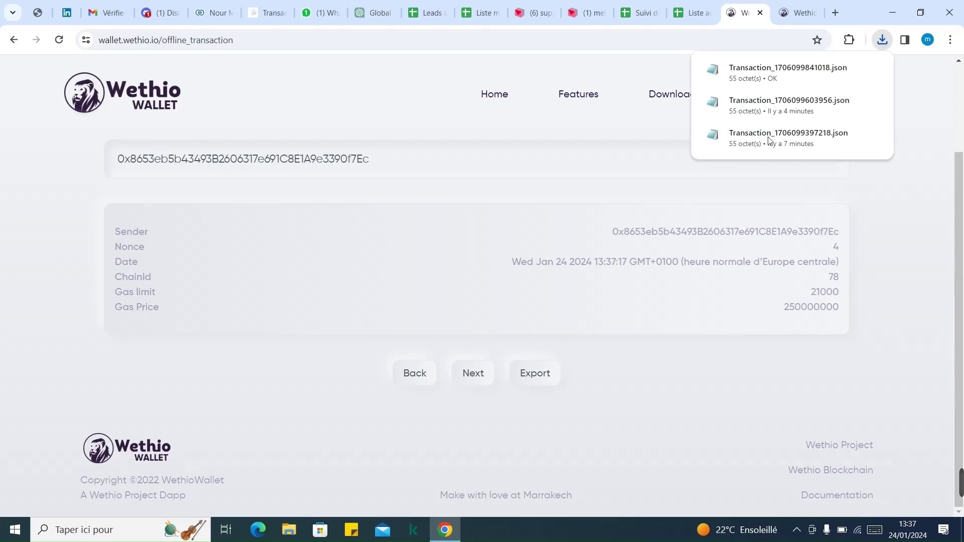
# Return to the other Wethio tab and cancel saving the WethioWalletOffline-1.0.0 download.
pyautogui.click(795, 15)
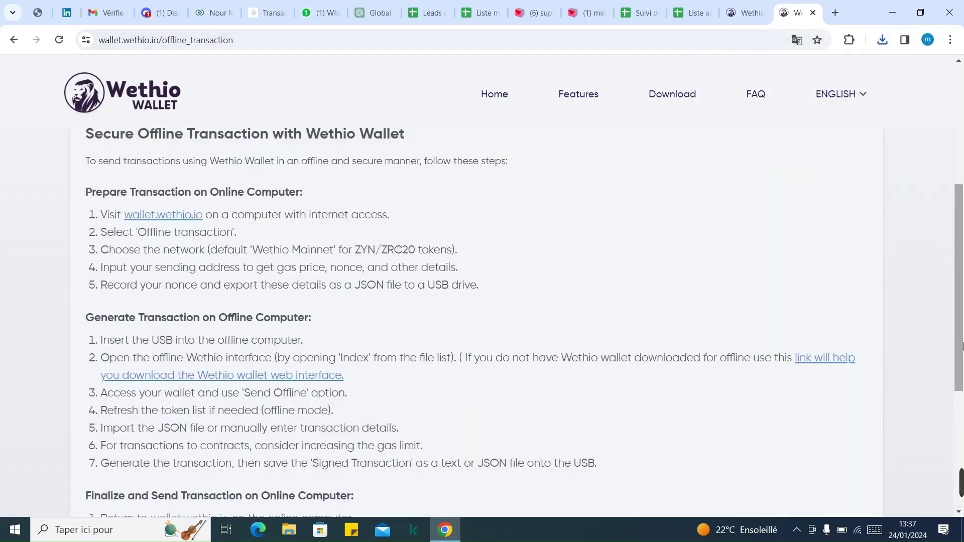
pyautogui.moveTo(961, 312); pyautogui.dragTo(949, 327)
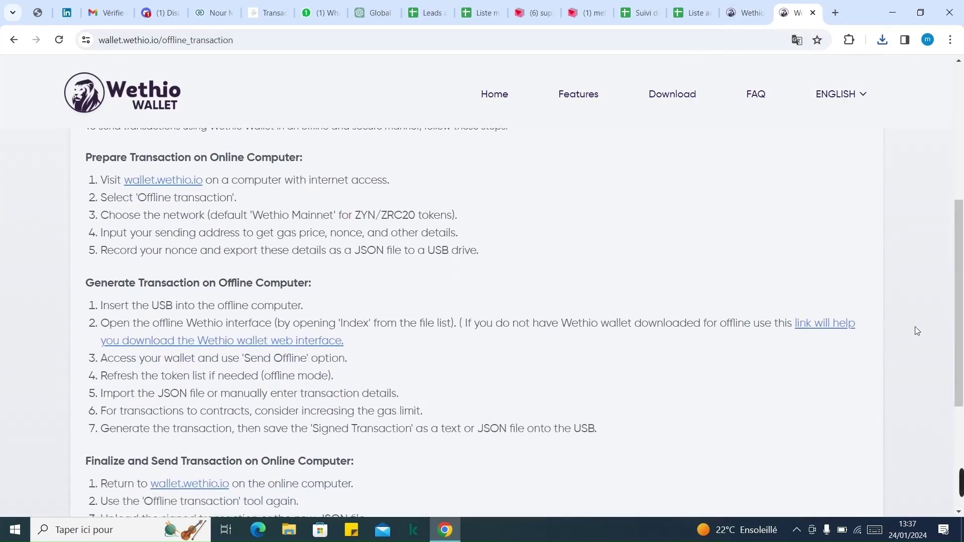
pyautogui.rightClick(824, 327)
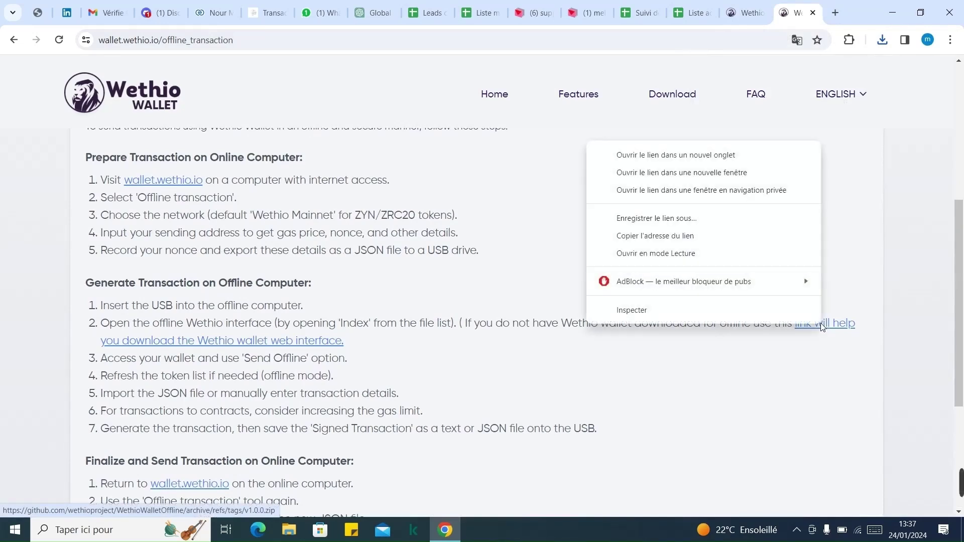
pyautogui.click(701, 218)
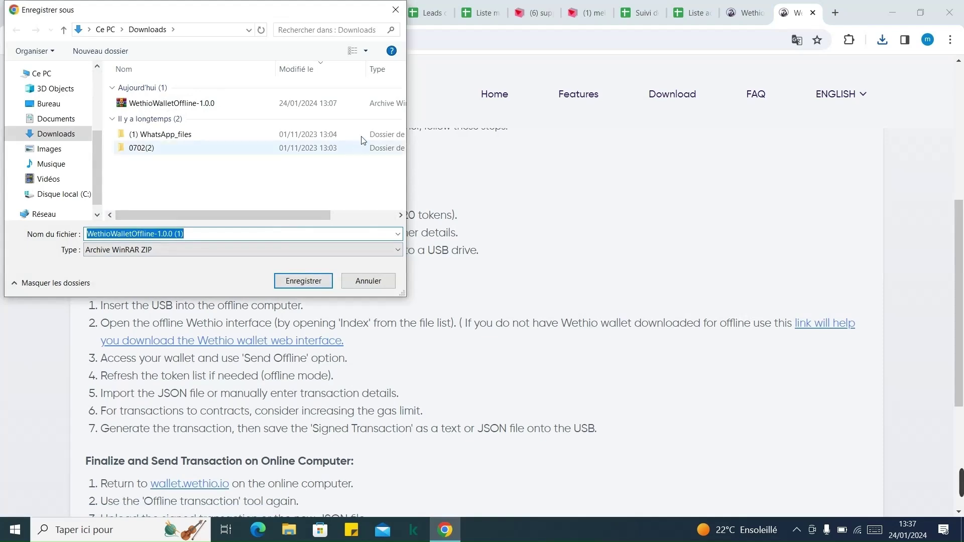
pyautogui.click(395, 10)
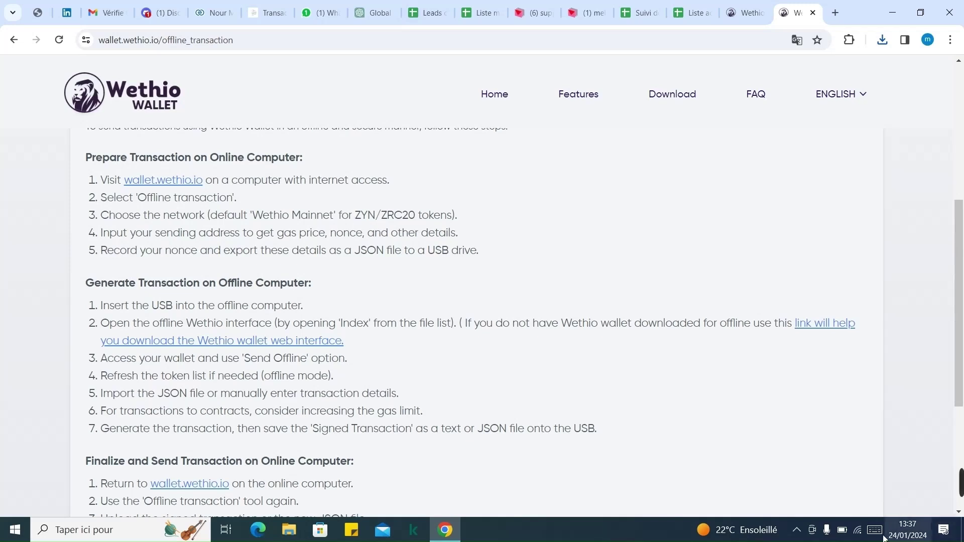
# Disconnect from IHK7 Wi-Fi, confirm the download link fails offline, and close the error tab.
pyautogui.click(859, 535)
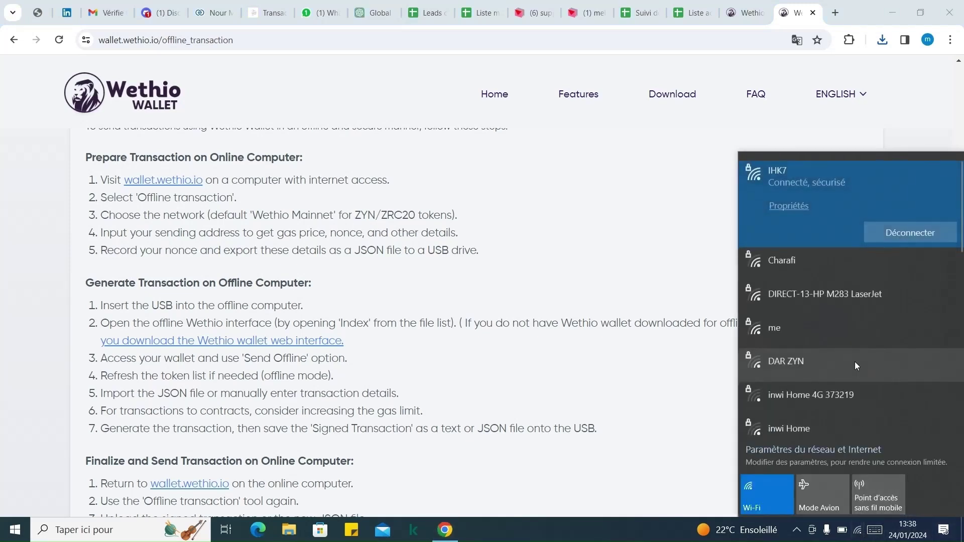
pyautogui.click(888, 231)
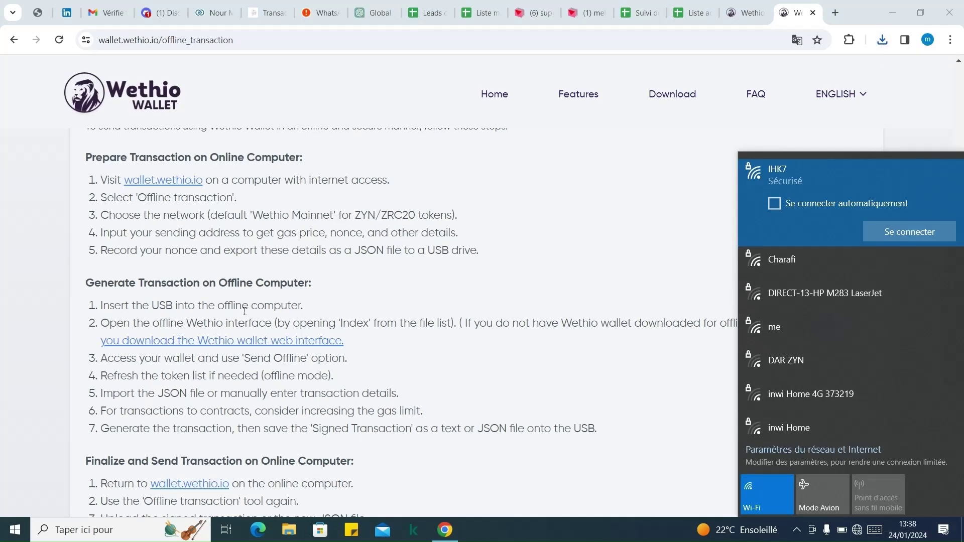
pyautogui.click(224, 342)
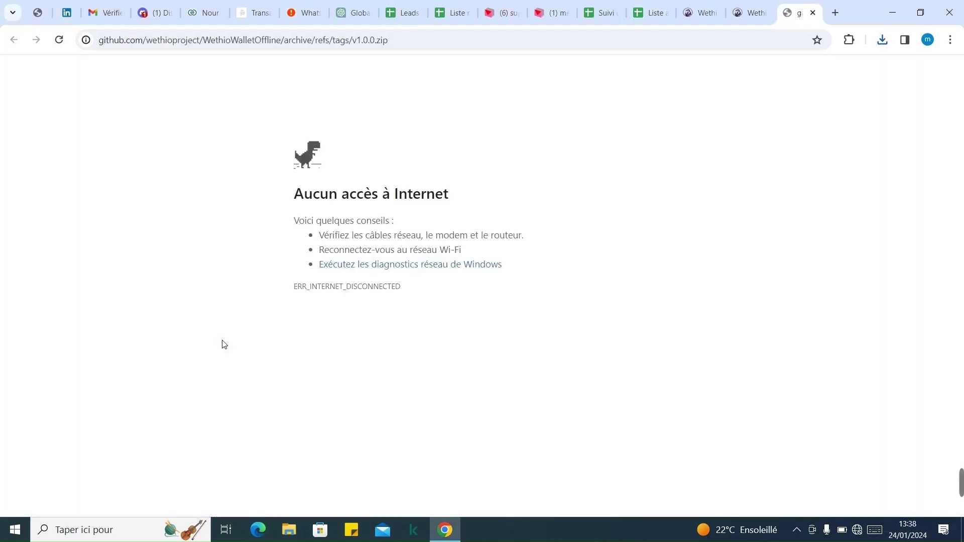
pyautogui.click(813, 12)
# Open WethioWalletOffline-1.0.0.zip, launch WETHIO_OFFLINE's index.html, and choose software wallet access.
pyautogui.click(883, 41)
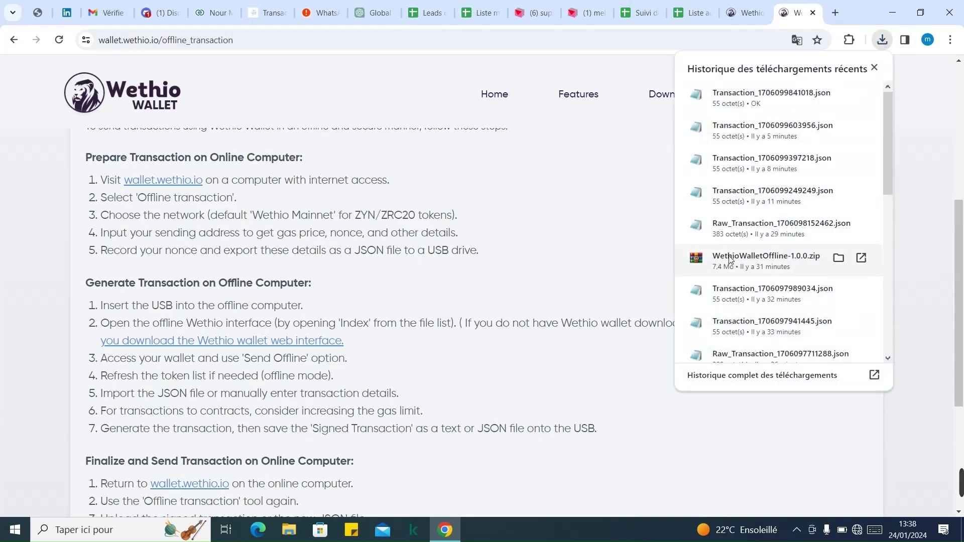
pyautogui.click(731, 261)
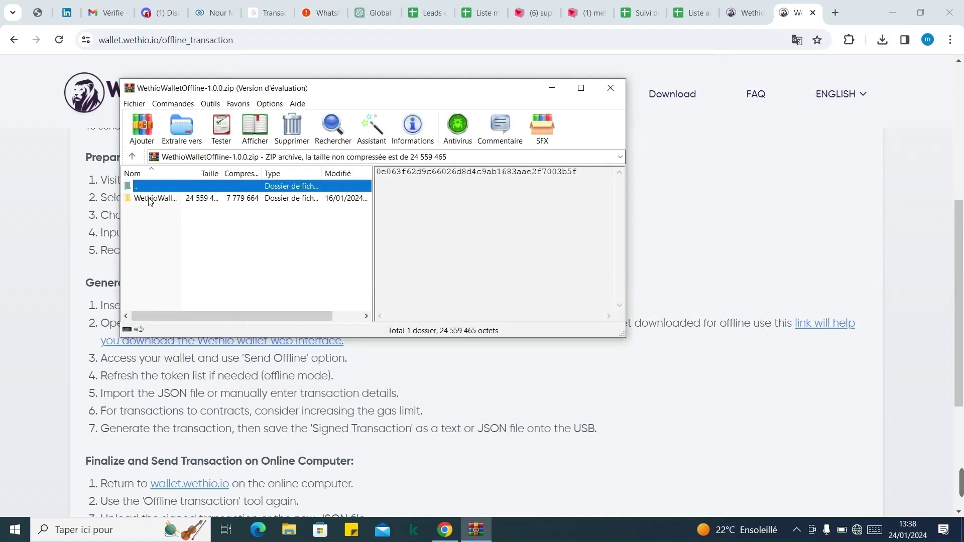
pyautogui.doubleClick(149, 200)
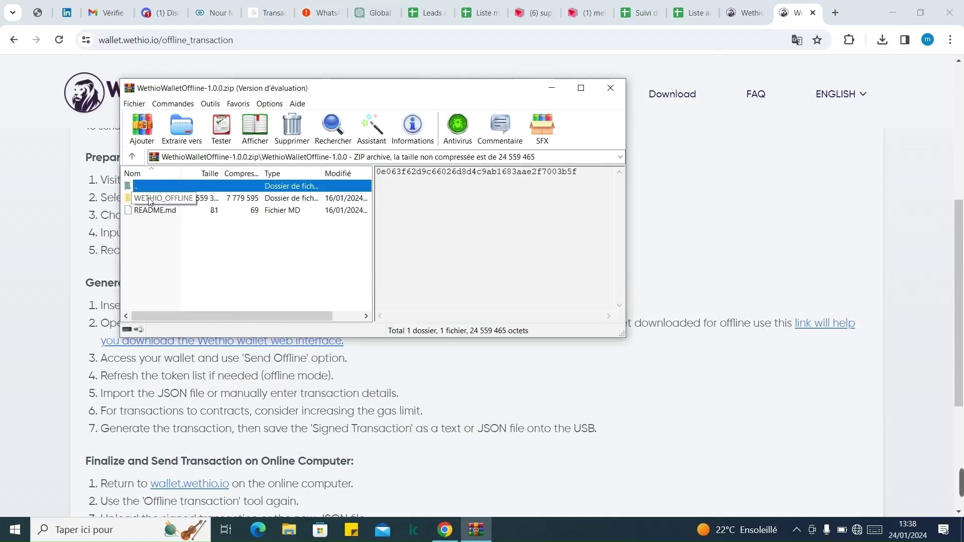
pyautogui.doubleClick(144, 200)
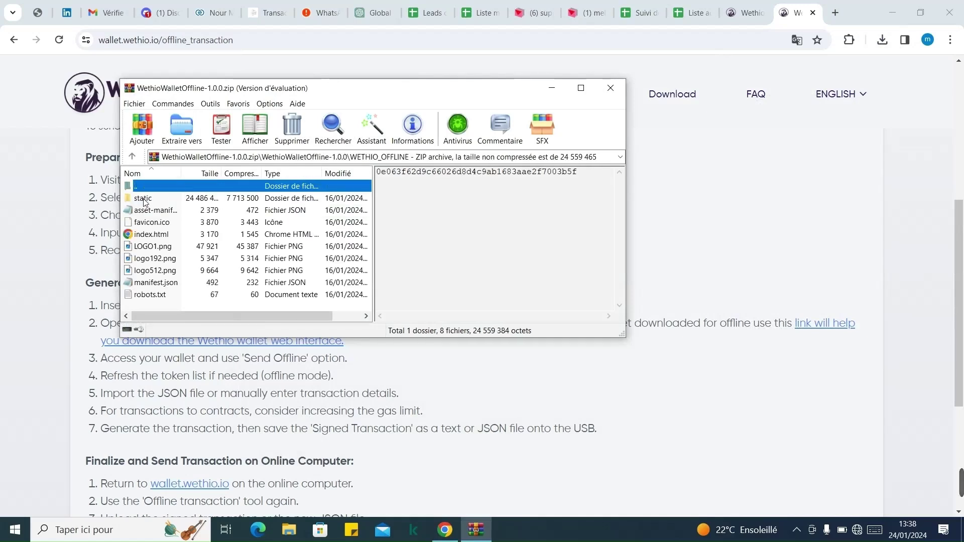
pyautogui.doubleClick(141, 236)
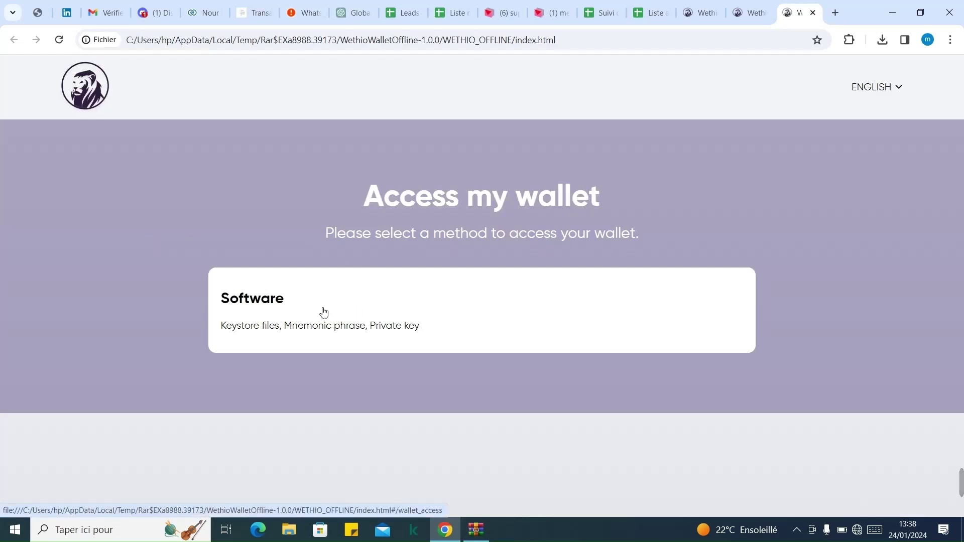
pyautogui.click(339, 312)
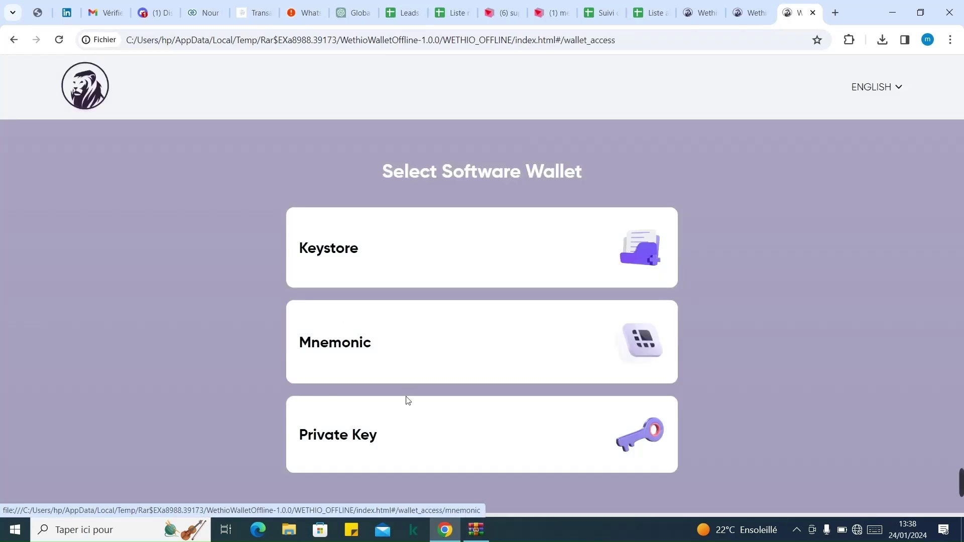
# Unlock the offline wallet by pasting its private key and accepting the terms.
pyautogui.click(400, 438)
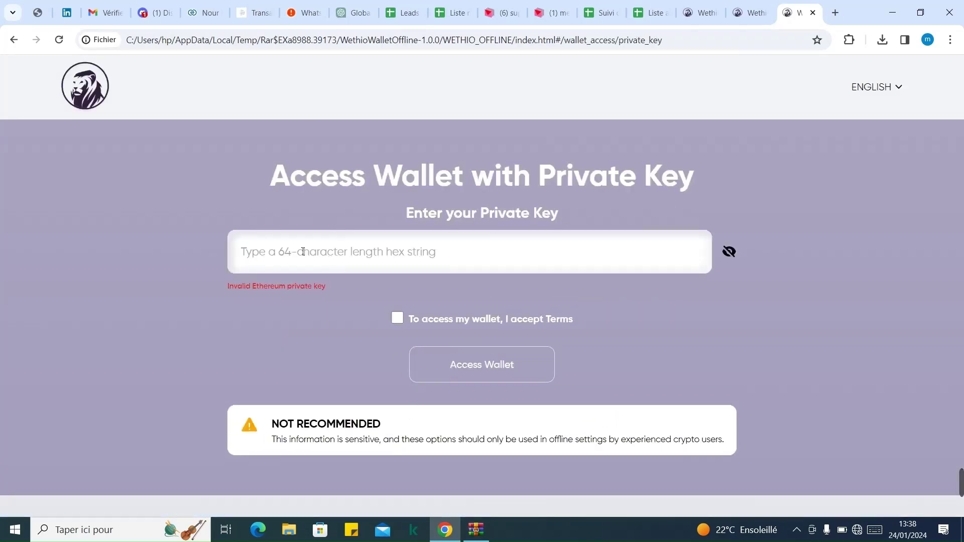
pyautogui.hotkey('ctrl', 'v')
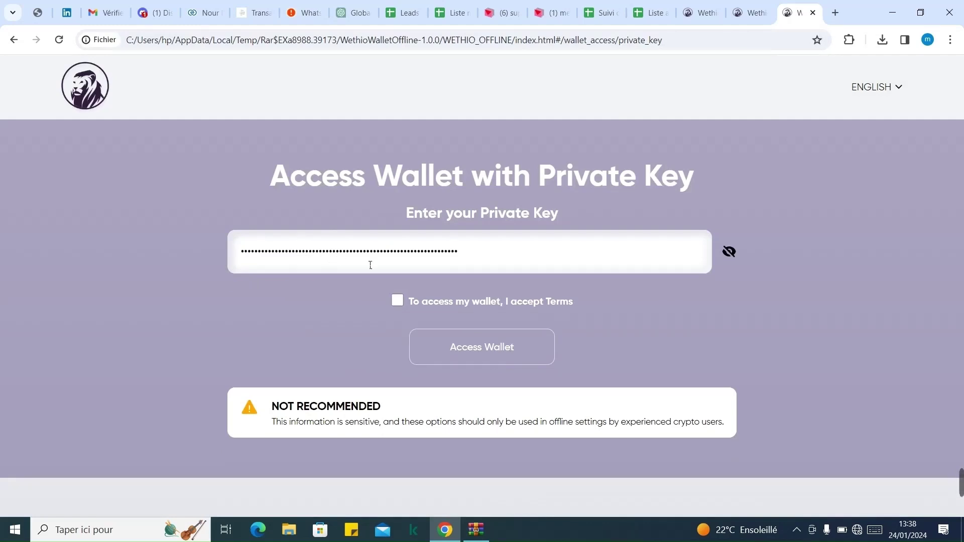
pyautogui.click(402, 303)
pyautogui.click(489, 350)
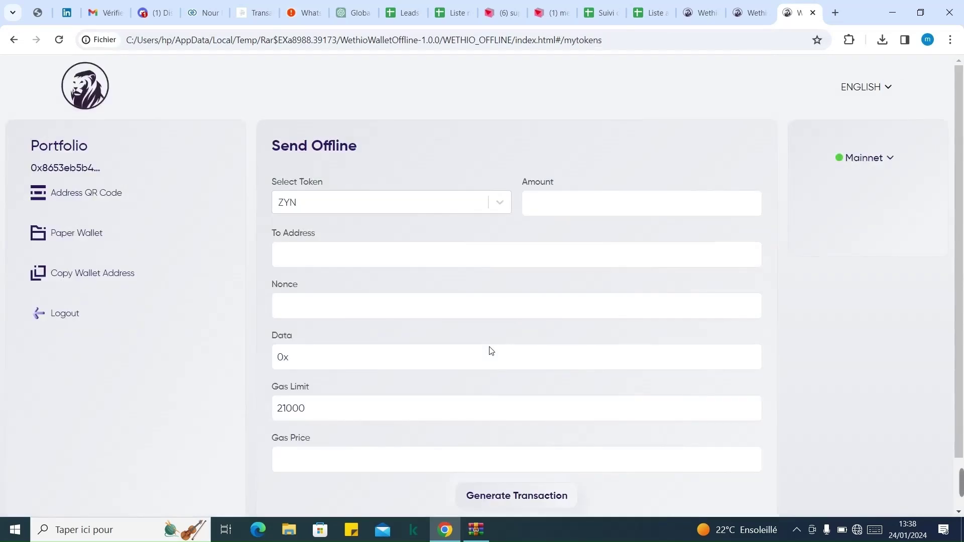
# Enter 0.00178925 ZYN as the amount and fill in the recipient address.
pyautogui.click(561, 206)
pyautogui.click(597, 262)
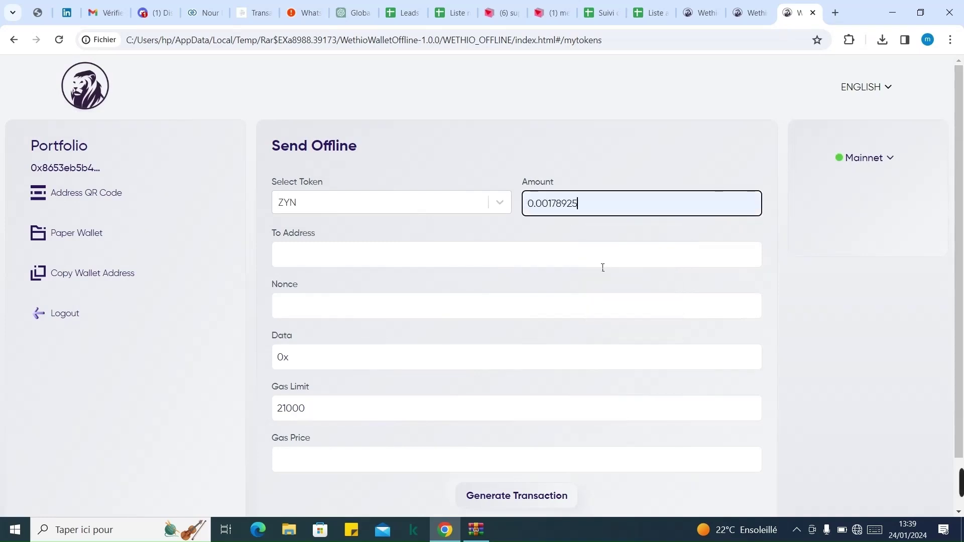
pyautogui.scroll(-1, 963, 171)
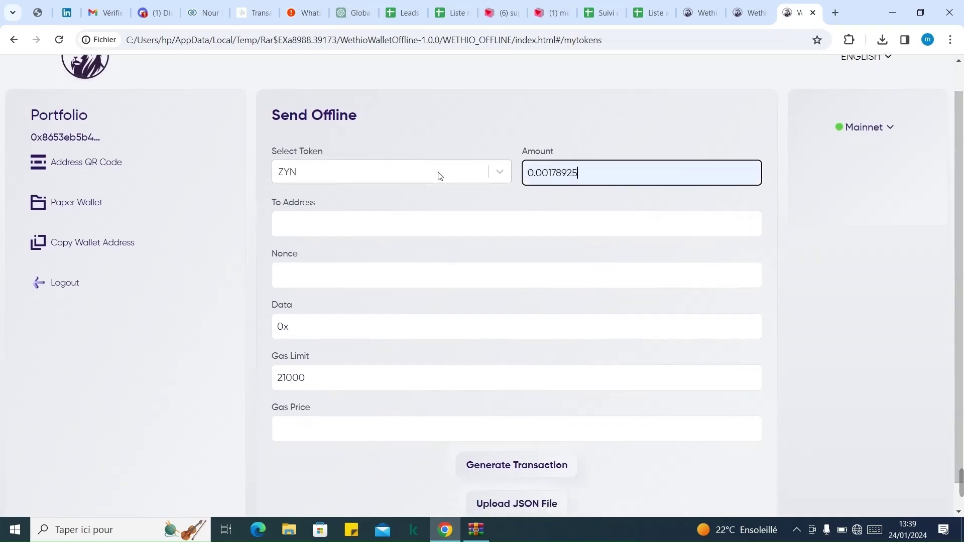
pyautogui.click(318, 233)
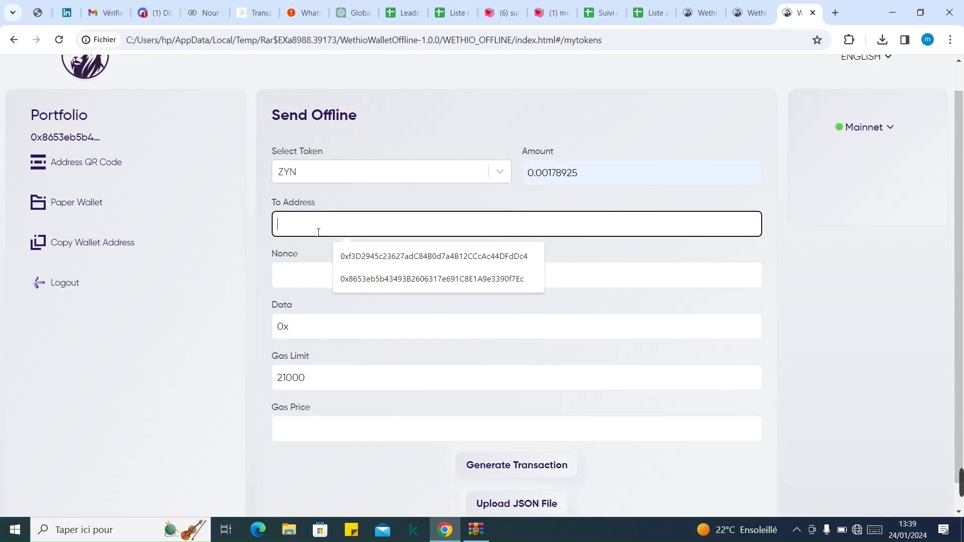
pyautogui.click(390, 258)
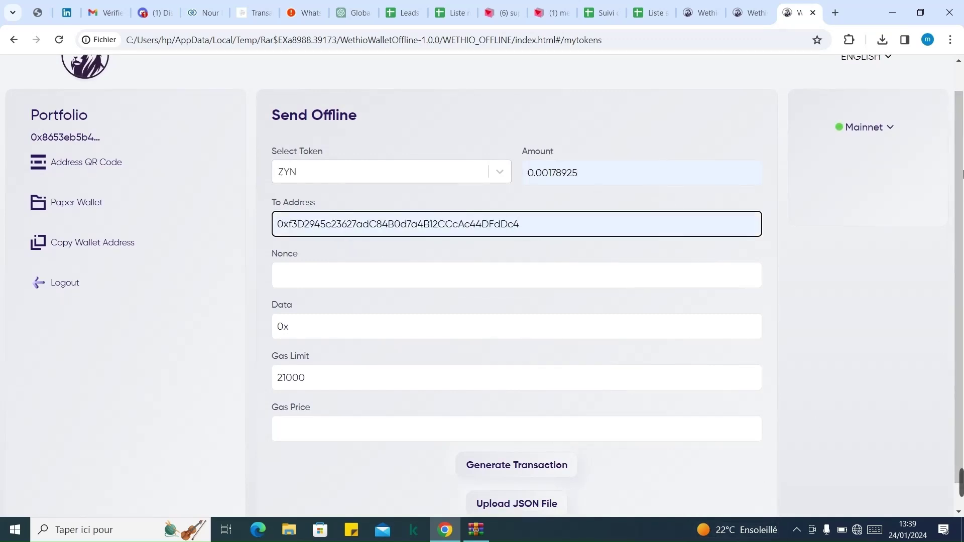
pyautogui.scroll(-1, 963, 175)
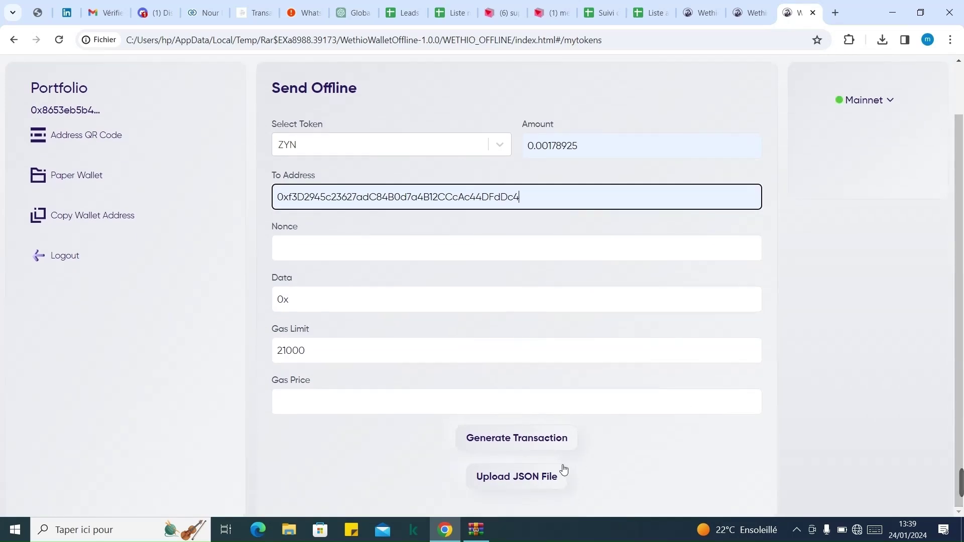
# Load Transaction_1706099841018.json into the form and generate the signed raw transaction.
pyautogui.click(520, 486)
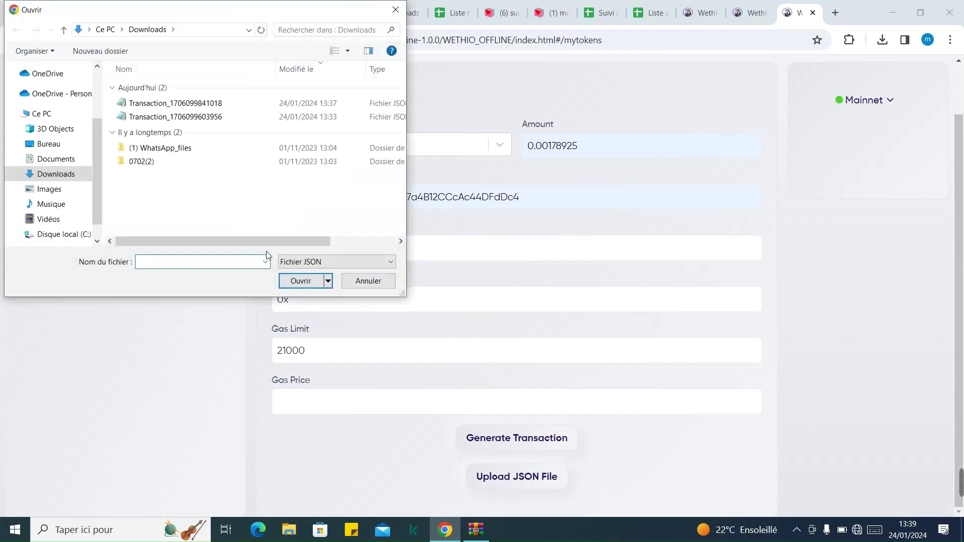
pyautogui.doubleClick(179, 100)
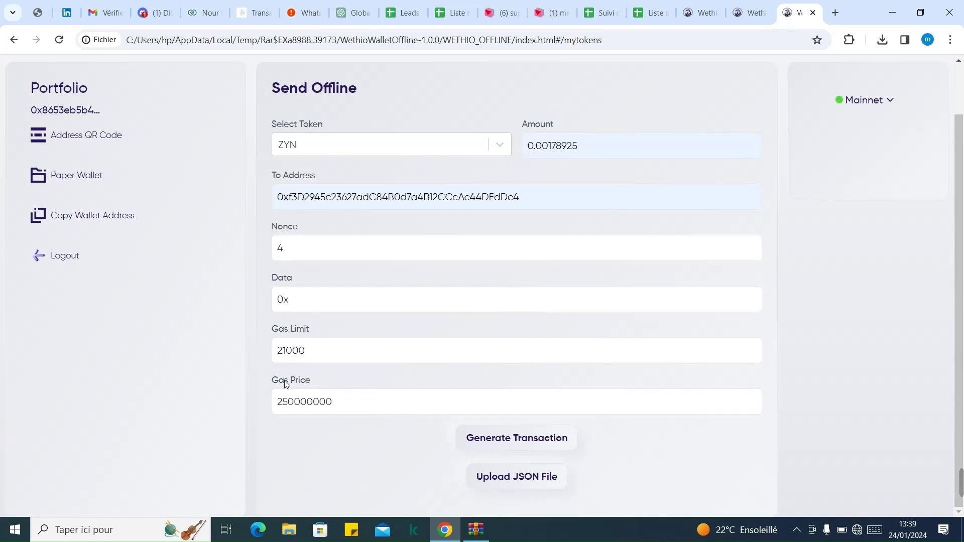
pyautogui.click(513, 439)
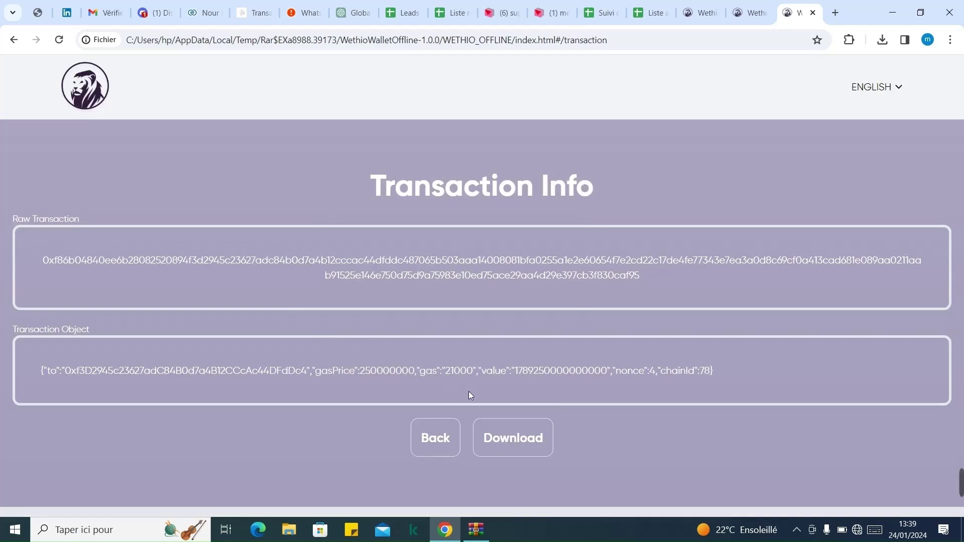
# Download the signed raw transaction as Raw_Transaction_1706099980248.json.
pyautogui.click(514, 441)
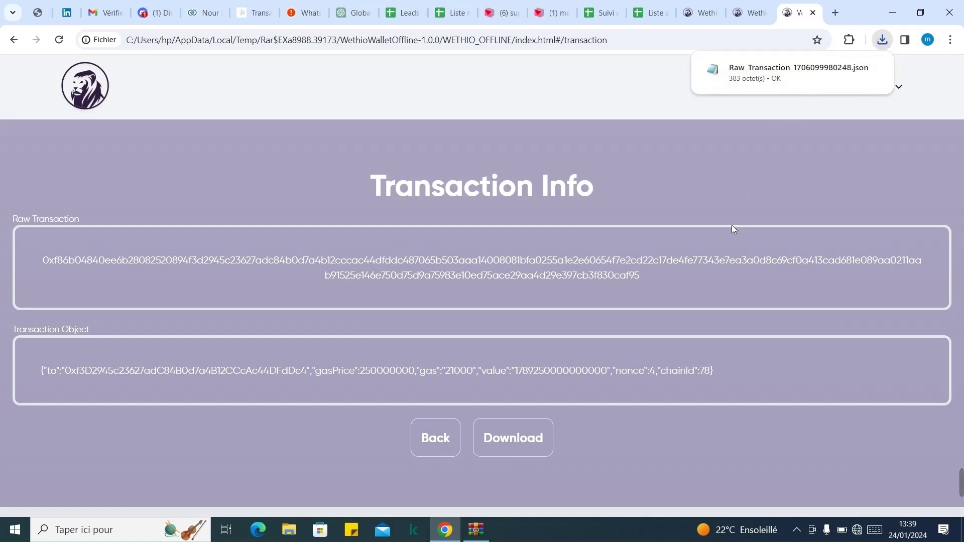
# Close the offline wallet tab and reconnect to the IHK7 Wi-Fi network.
pyautogui.hotkey('ctrl', 'w')
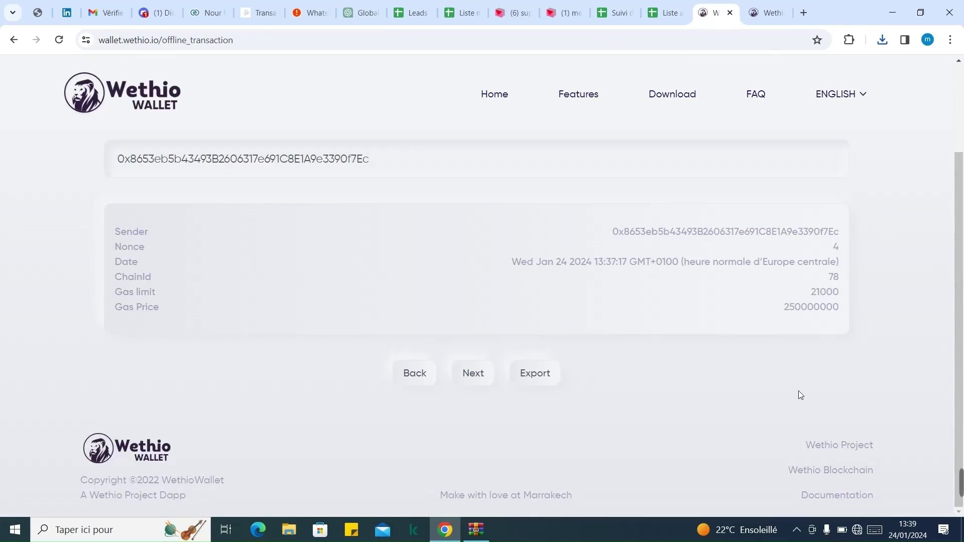
pyautogui.click(858, 531)
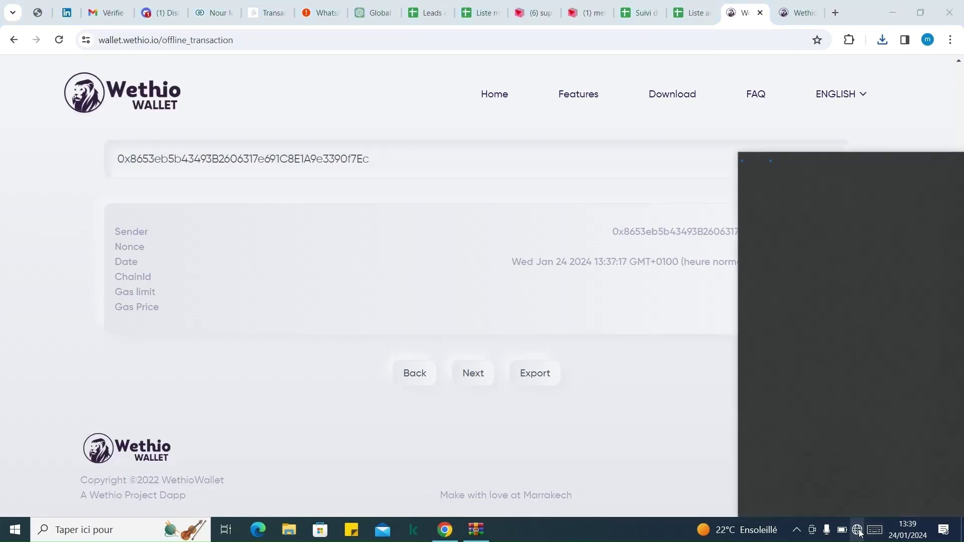
pyautogui.click(800, 168)
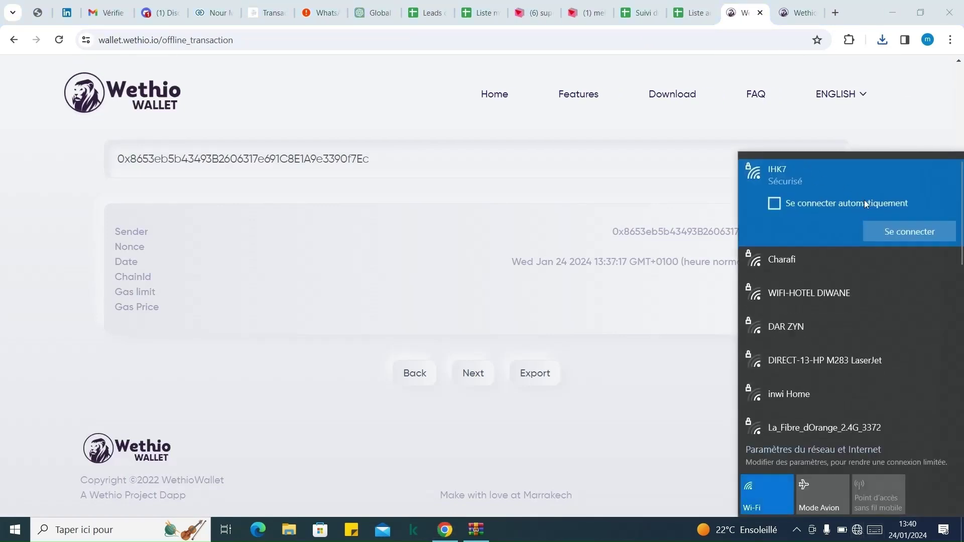
pyautogui.click(888, 230)
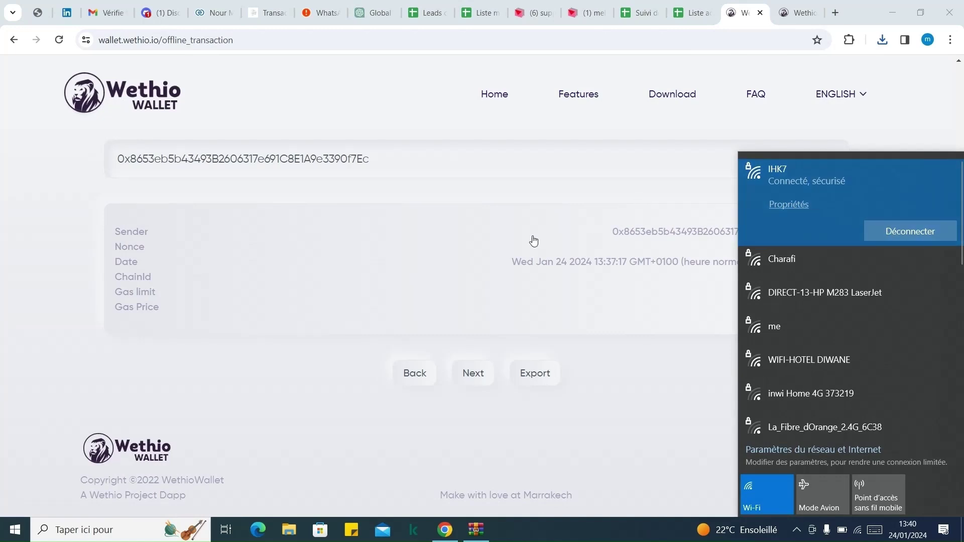
pyautogui.click(535, 241)
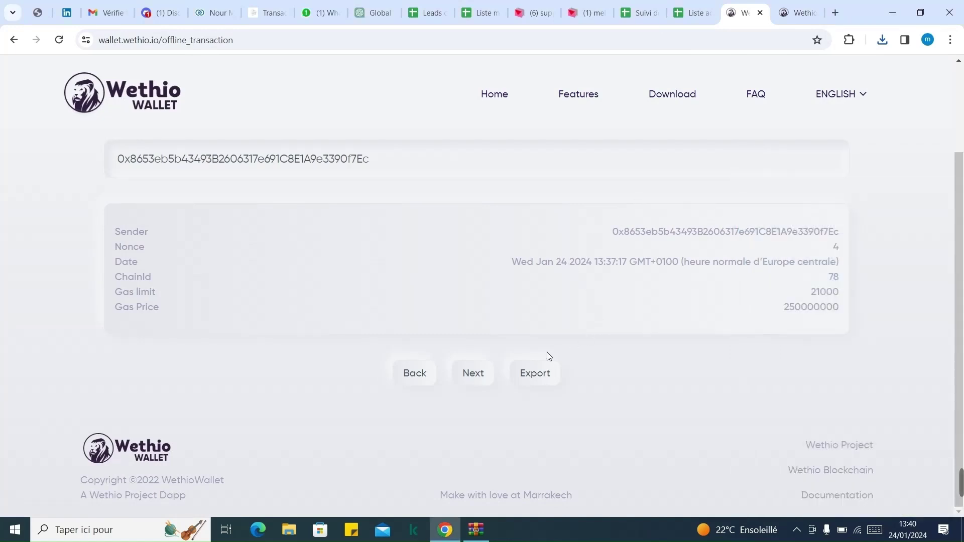
# Upload Raw_Transaction_1706099980248.json and broadcast it with Confirm & Send.
pyautogui.click(480, 380)
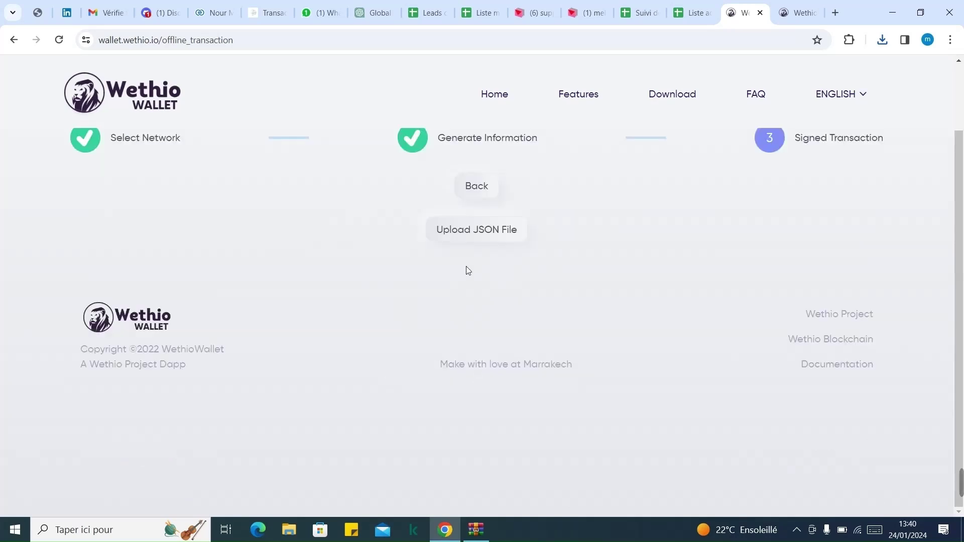
pyautogui.click(470, 232)
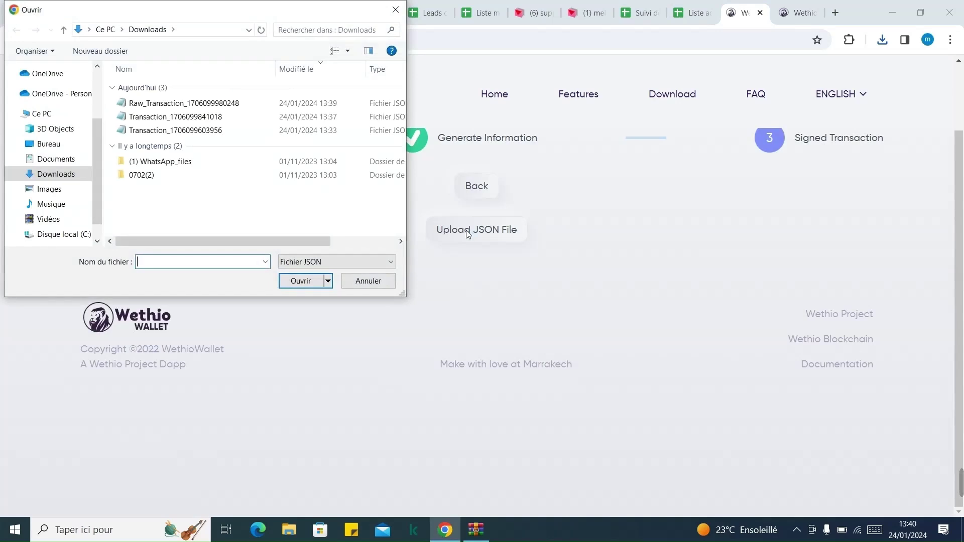
pyautogui.doubleClick(219, 104)
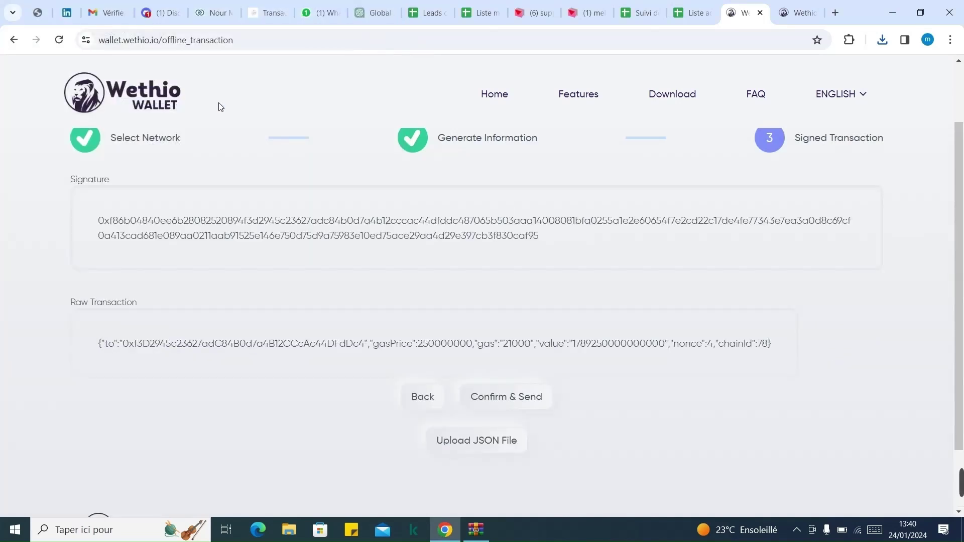
pyautogui.click(517, 400)
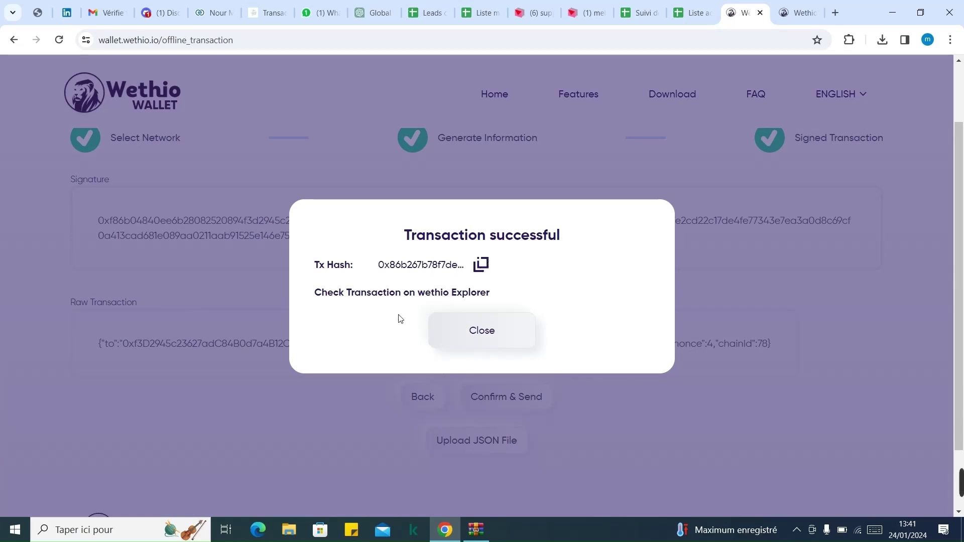
# Review the transaction in the Wethio explorer: 0.00178925 ZYN, block 54043201, Jan 24, 2024 1:41 PM.
pyautogui.click(398, 295)
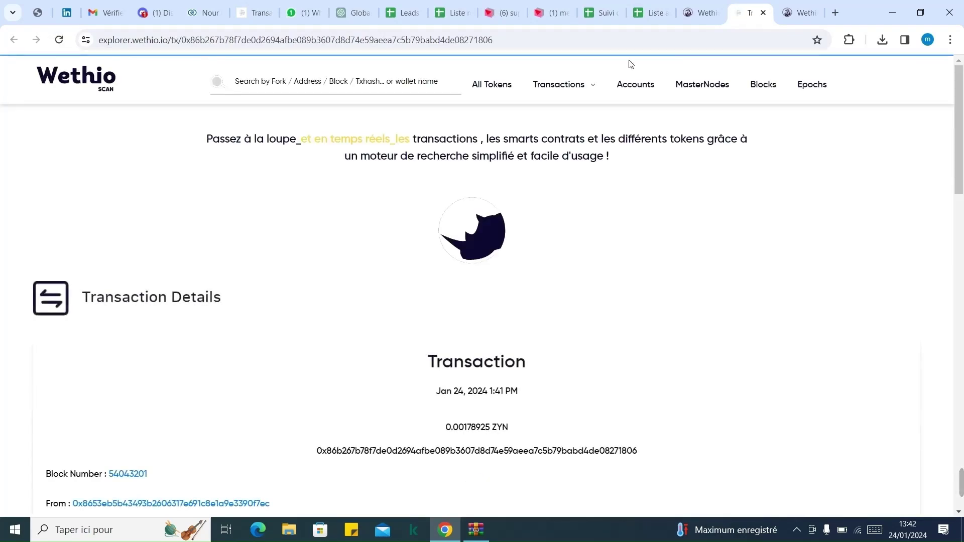
pyautogui.moveTo(960, 113); pyautogui.dragTo(959, 137)
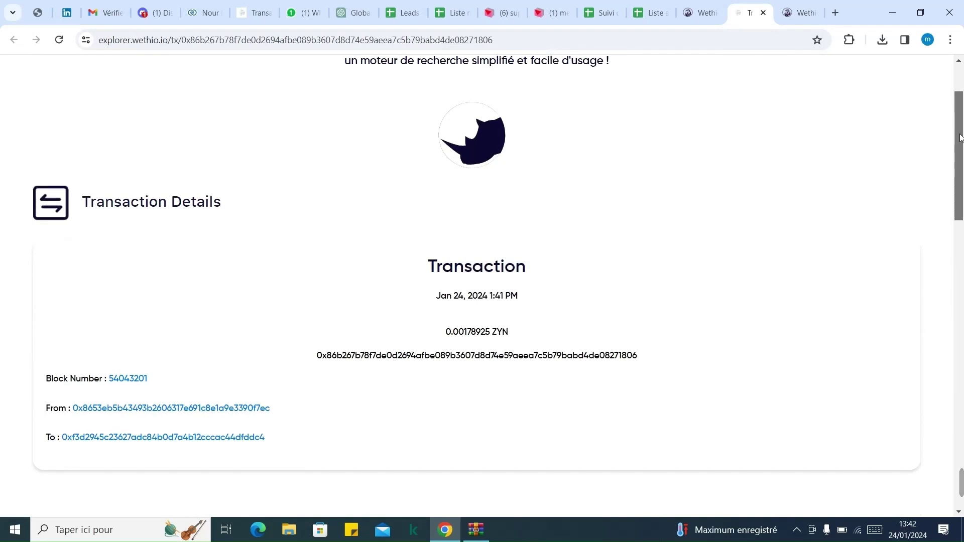
pyautogui.moveTo(960, 136); pyautogui.dragTo(956, 72)
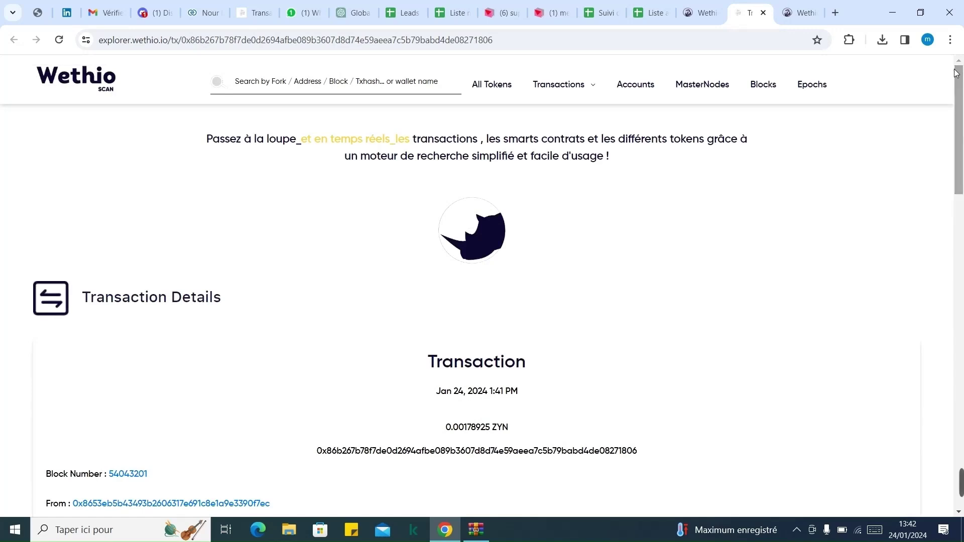